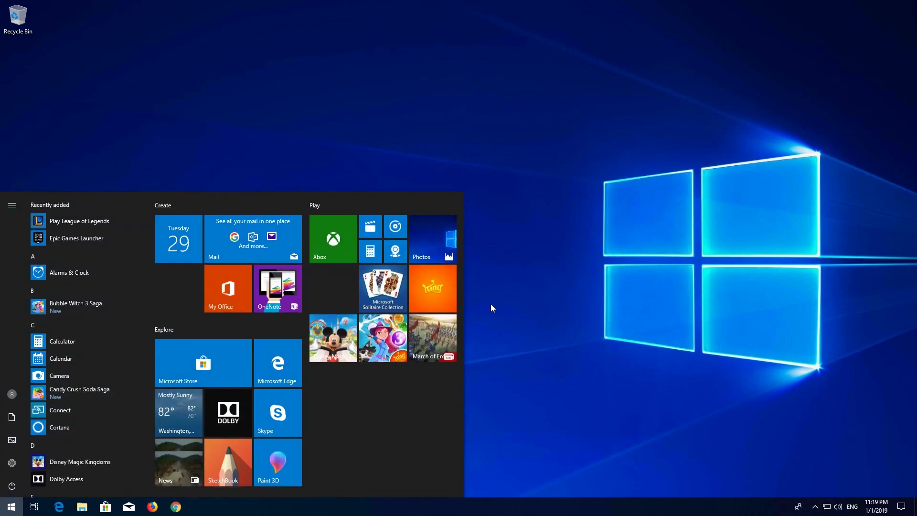
{"action": "type", "text": "computer manageme"}
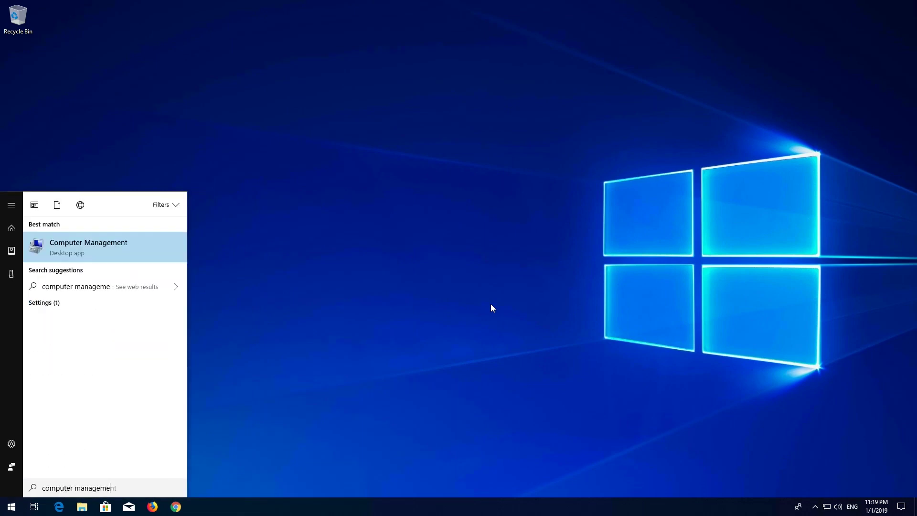
{"action": "type", "text": "nt"}
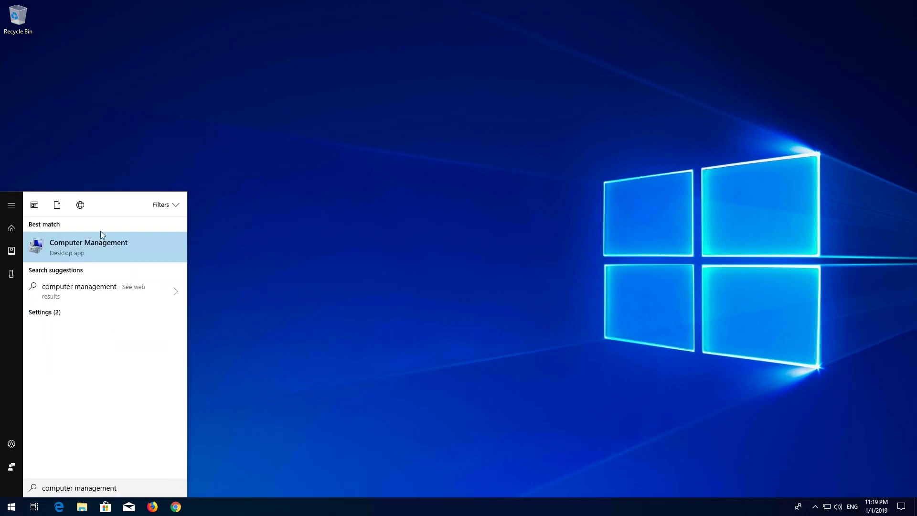
- Launch Computer Management from the Start menu search results
{"action": "left_click", "coordinate": [138, 254]}
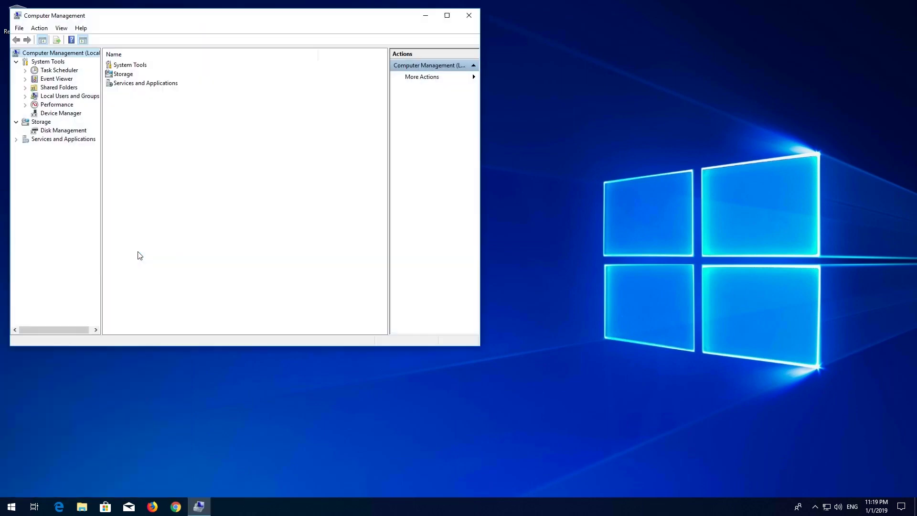
- Centre the window, open Services under Services and Applications, and select Windows Update
{"action": "left_click_drag", "start_coordinate": [211, 19], "coordinate": [479, 88]}
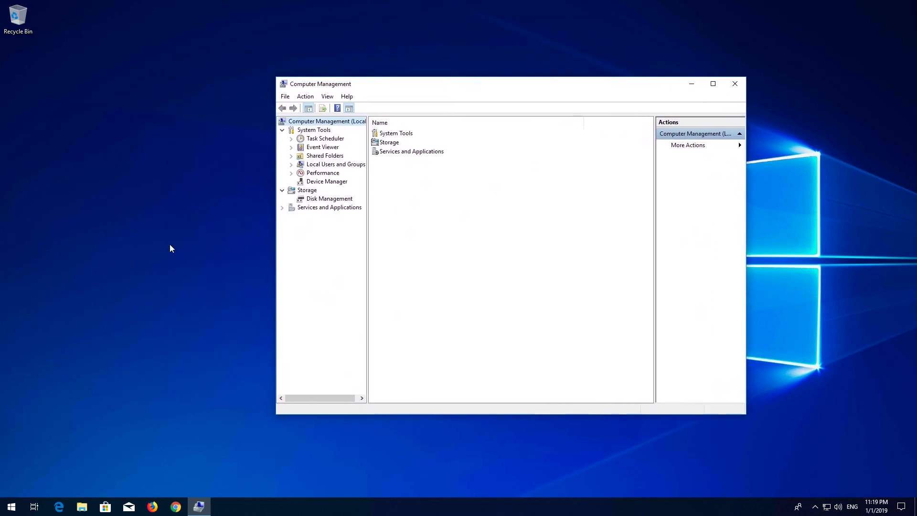
{"action": "left_click", "coordinate": [283, 208]}
{"action": "left_click", "coordinate": [307, 215]}
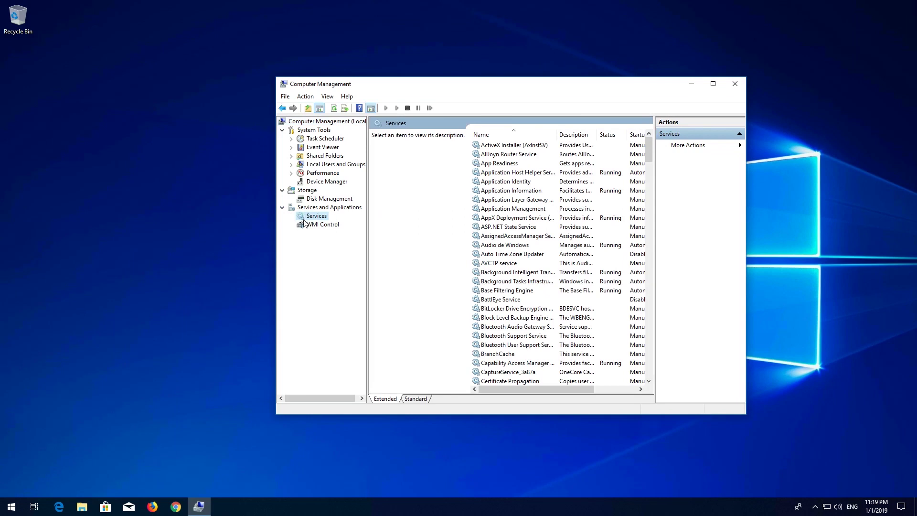
{"action": "left_click", "coordinate": [577, 182]}
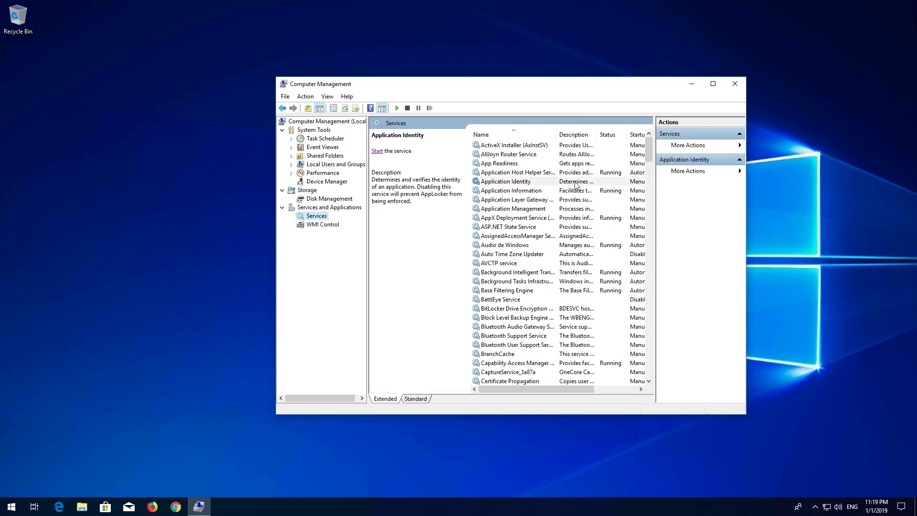
{"action": "scroll", "coordinate": [577, 184], "scroll_direction": "down", "scroll_amount": 15}
{"action": "scroll", "coordinate": [577, 185], "scroll_direction": "down", "scroll_amount": 20}
{"action": "scroll", "coordinate": [576, 186], "scroll_direction": "down", "scroll_amount": 1}
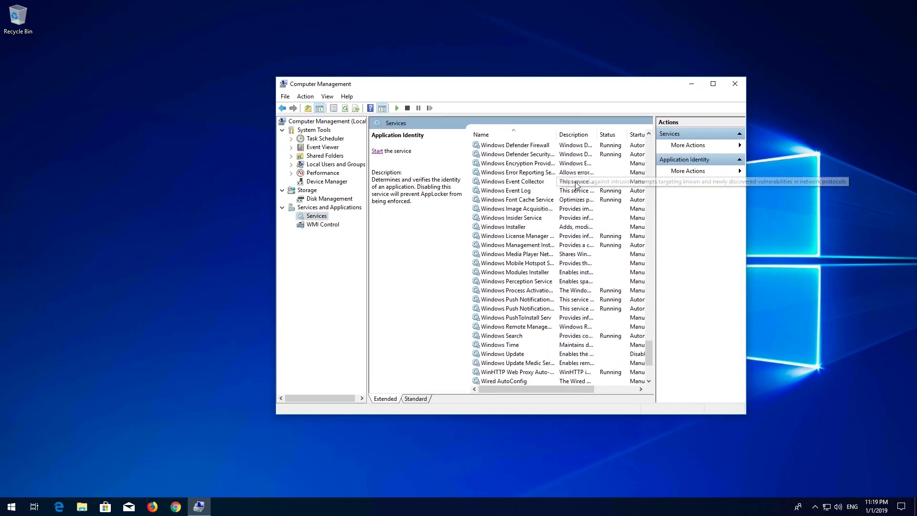
{"action": "scroll", "coordinate": [577, 186], "scroll_direction": "down", "scroll_amount": 3}
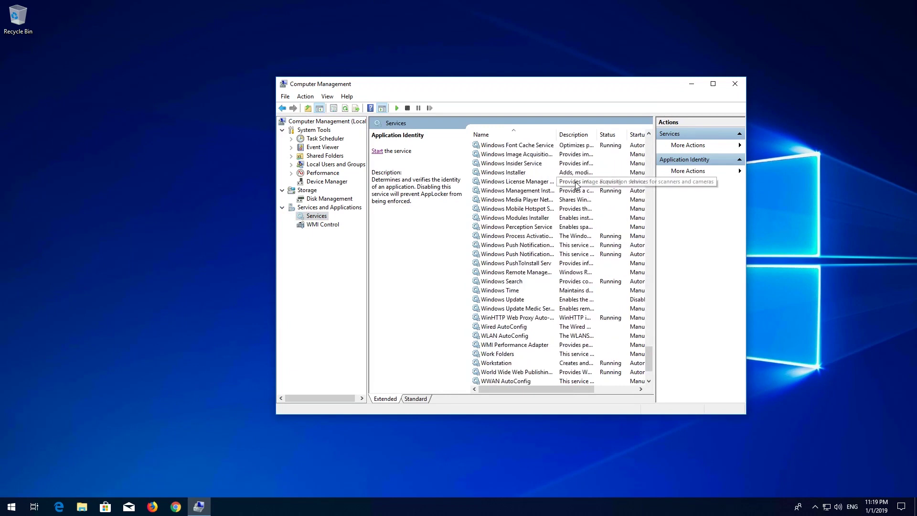
{"action": "left_click", "coordinate": [517, 299]}
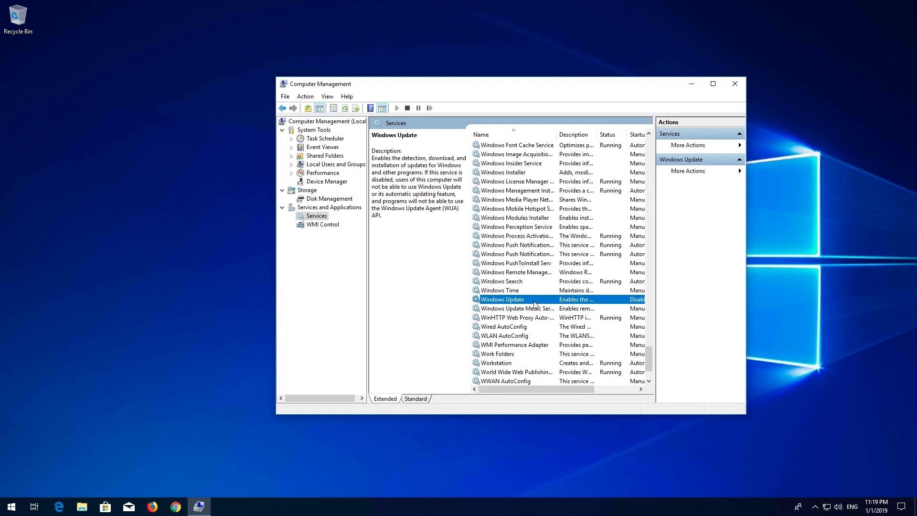
{"action": "right_click", "coordinate": [534, 304]}
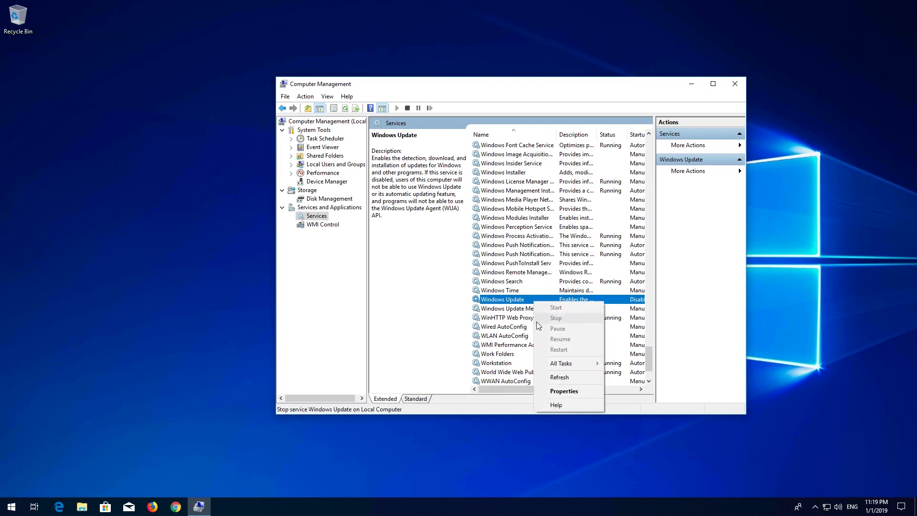
- Change the Windows Update service's startup type from Disabled to Automatic and apply it
{"action": "left_click", "coordinate": [579, 391]}
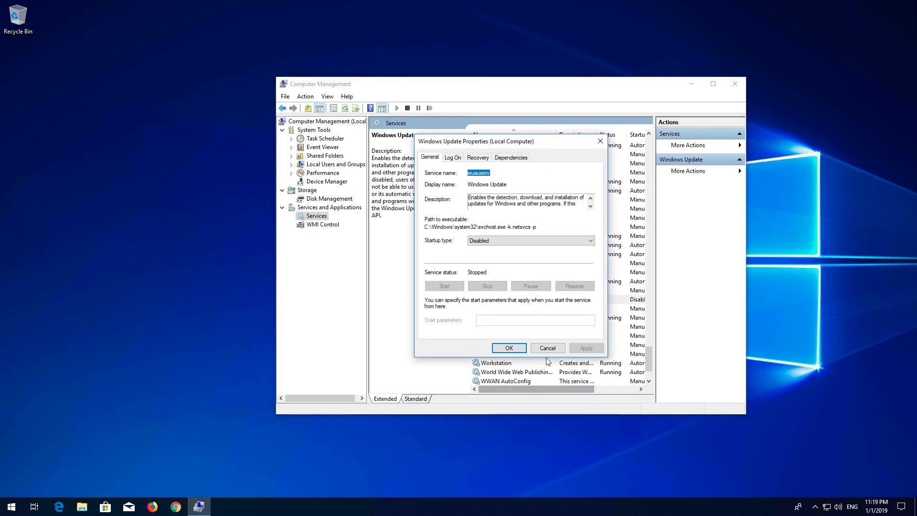
{"action": "left_click", "coordinate": [497, 242]}
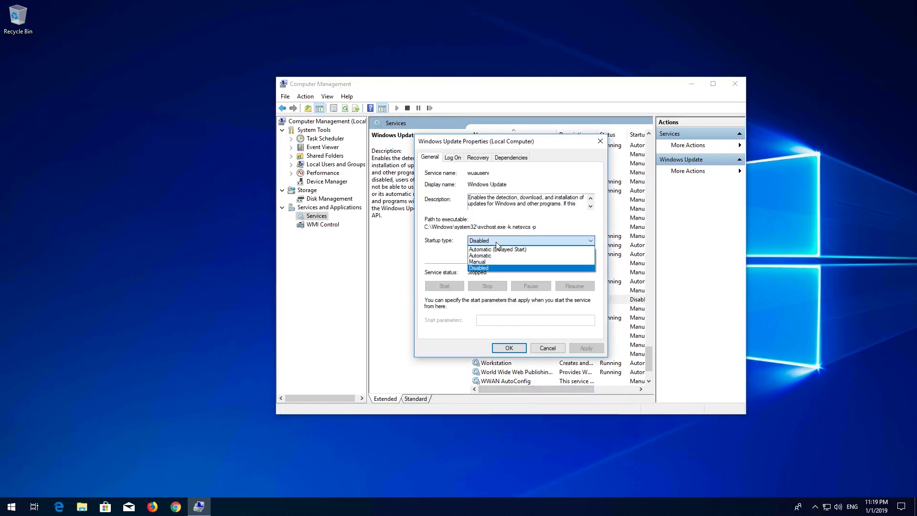
{"action": "left_click", "coordinate": [531, 257]}
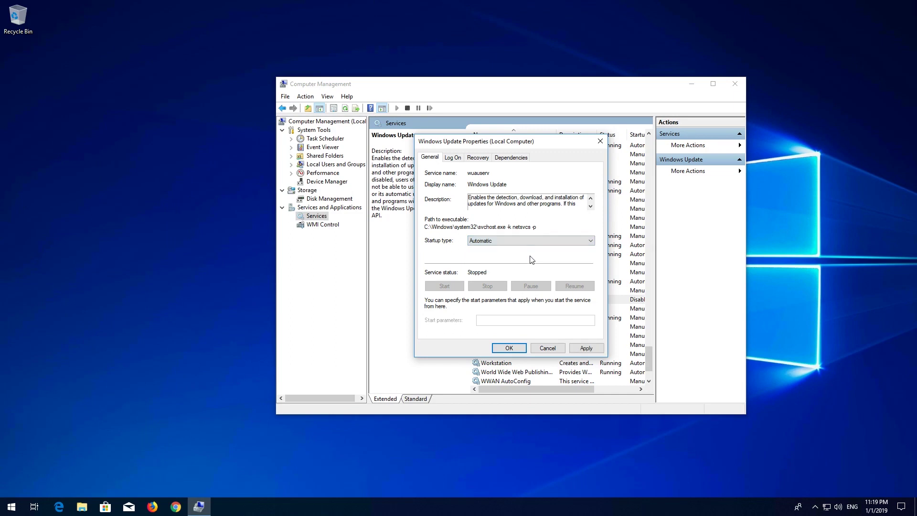
{"action": "left_click", "coordinate": [586, 349]}
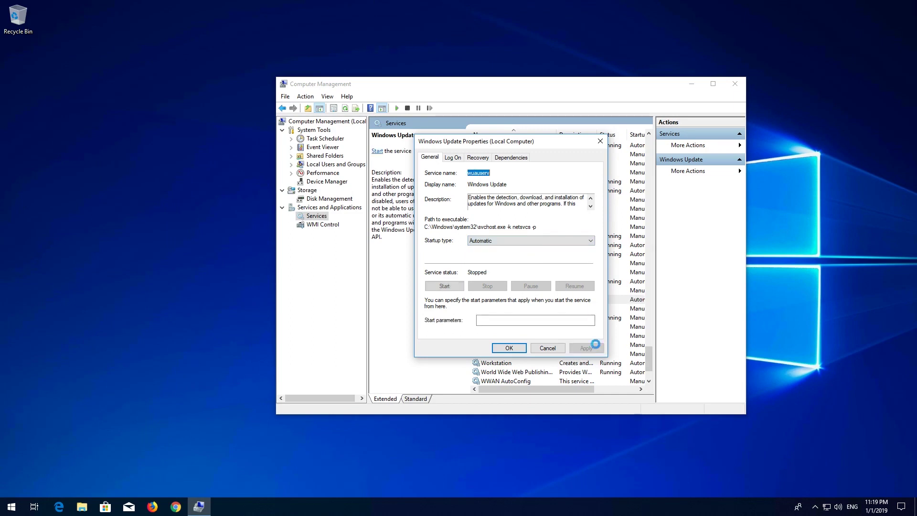
{"action": "left_click", "coordinate": [521, 350]}
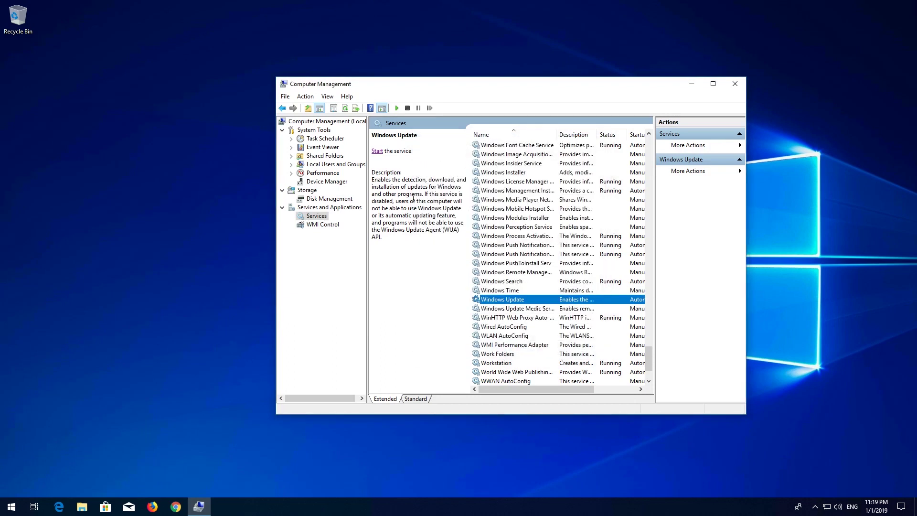
- Start the Windows Update service and close Computer Management
{"action": "left_click", "coordinate": [382, 153]}
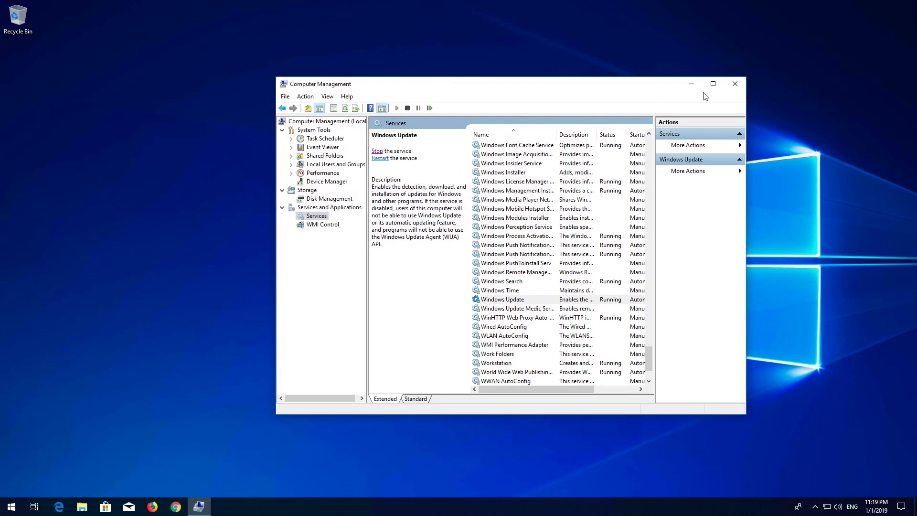
{"action": "left_click", "coordinate": [734, 84]}
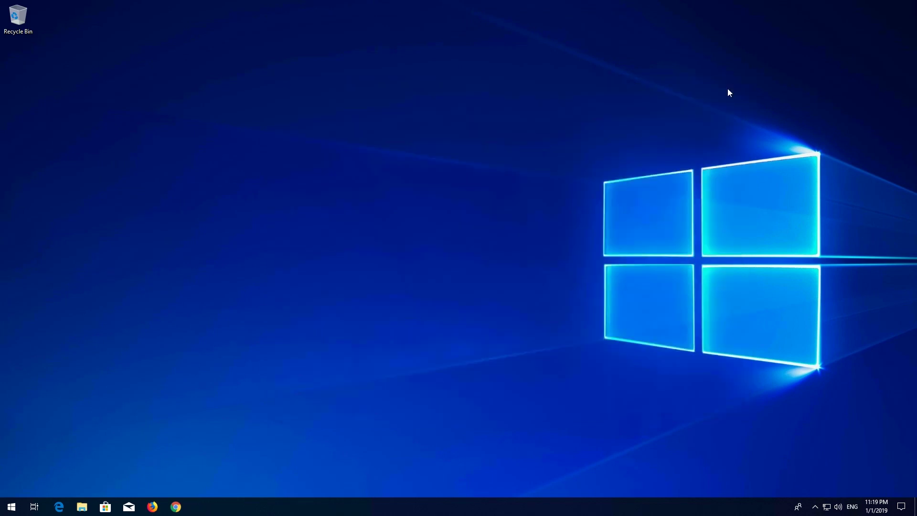
- Launch Control Panel through a Start menu search
{"action": "key", "text": "super"}
{"action": "type", "text": "contro"}
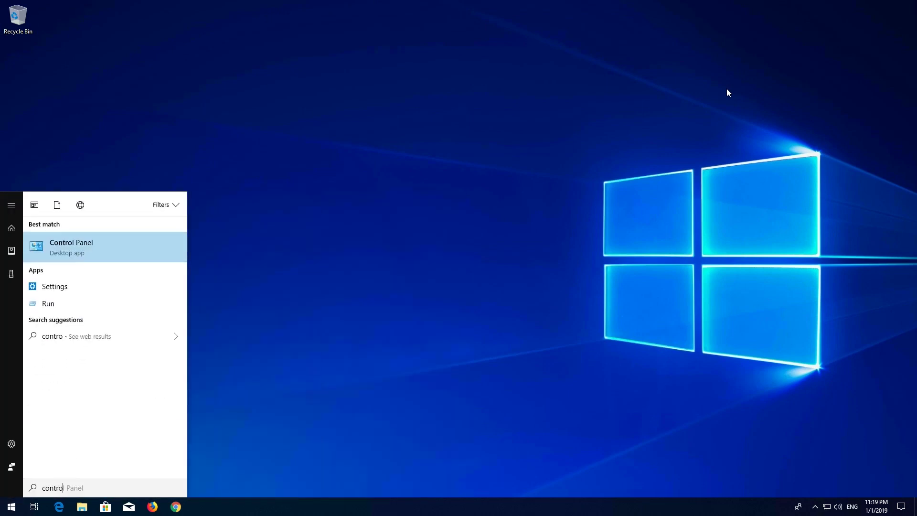
{"action": "type", "text": "l pane"}
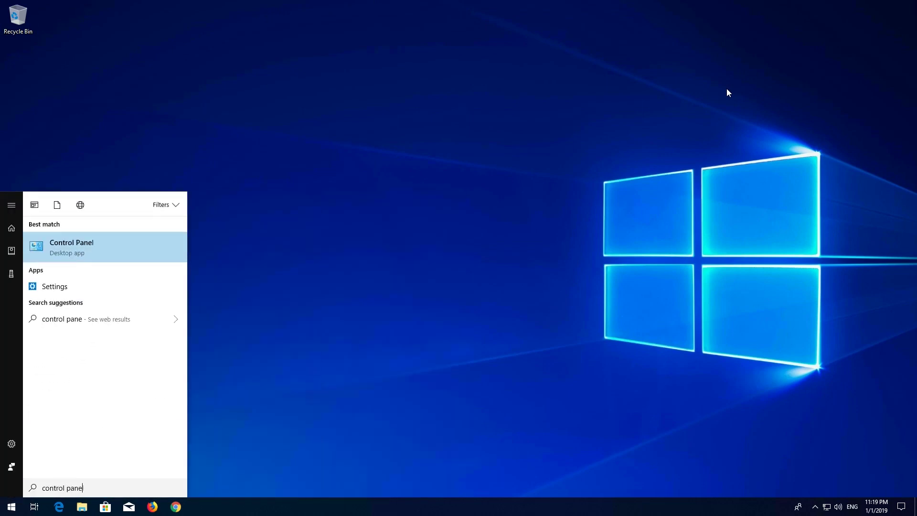
{"action": "type", "text": "l"}
{"action": "left_click", "coordinate": [86, 254]}
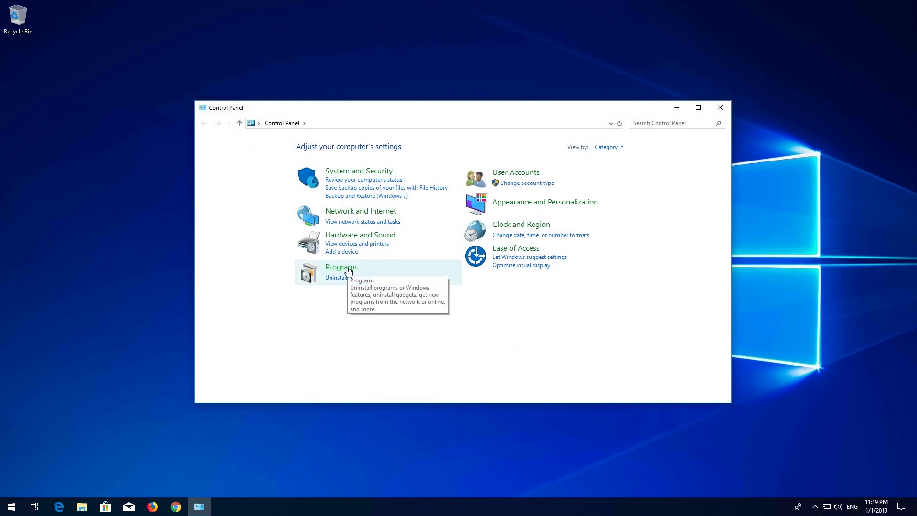
- Go to Programs and Features and open 'Turn Windows features on or off'
{"action": "left_click", "coordinate": [347, 270]}
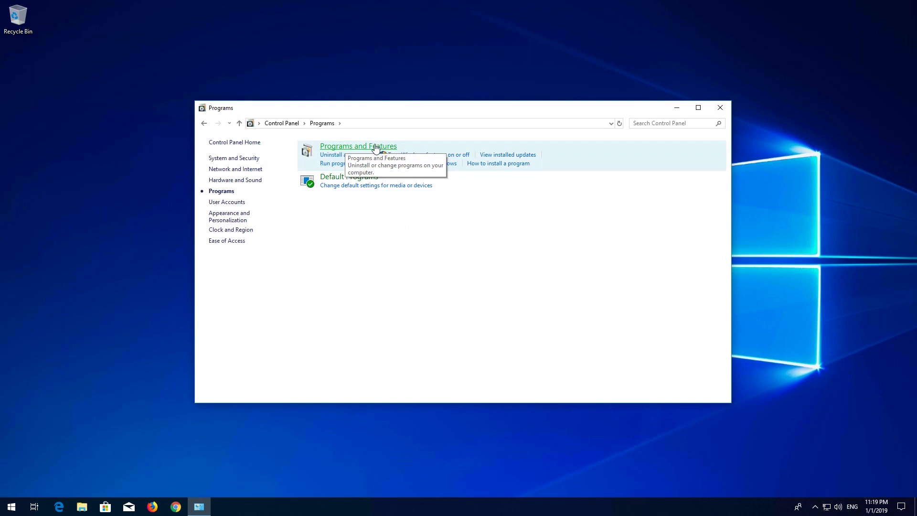
{"action": "left_click", "coordinate": [376, 148]}
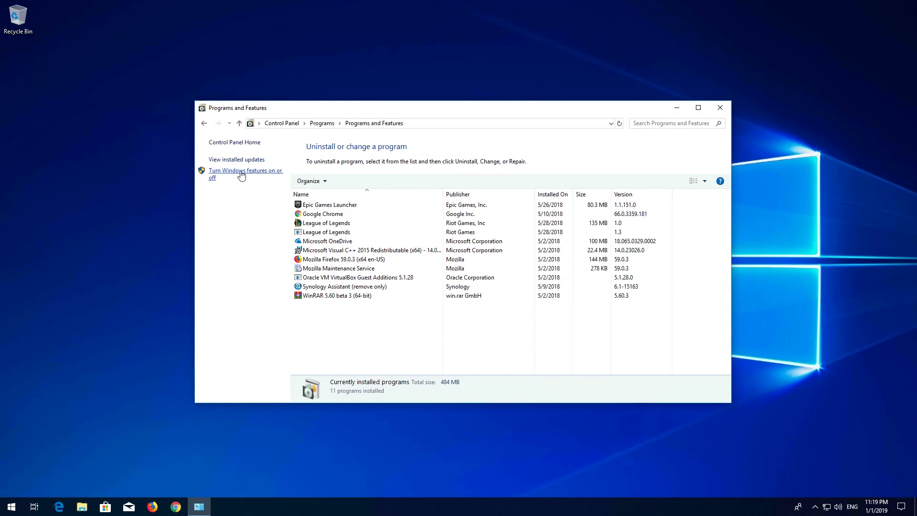
{"action": "left_click", "coordinate": [241, 175]}
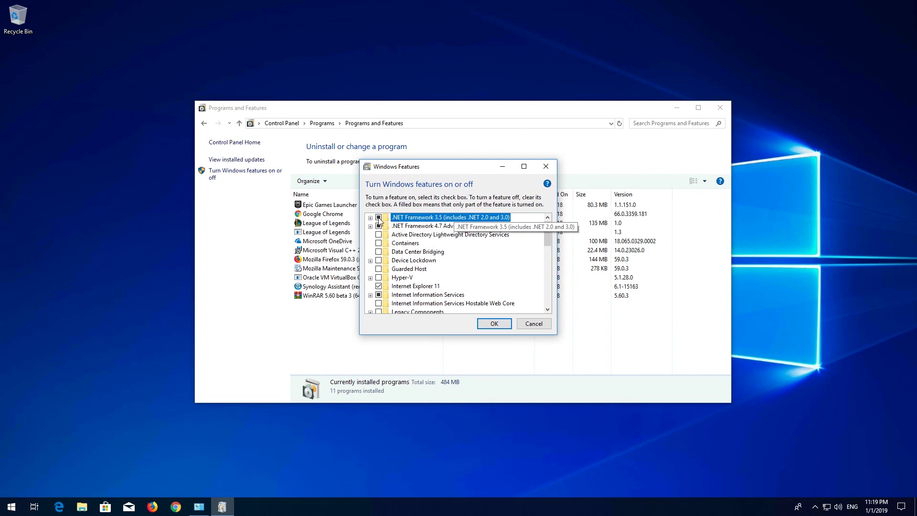
- Enable .NET Framework 3.5 with WCF HTTP and Non-HTTP Activation, downloading files via Windows Update
{"action": "left_click", "coordinate": [378, 219]}
{"action": "left_click", "coordinate": [370, 218]}
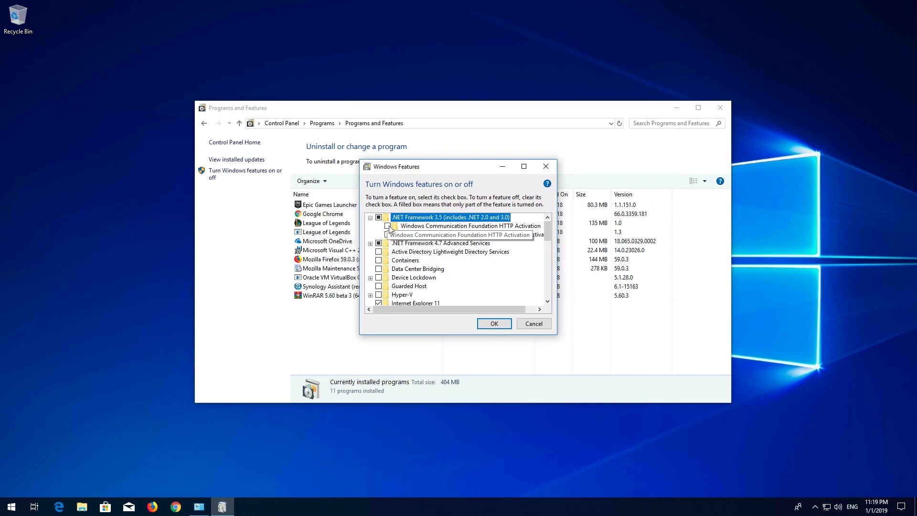
{"action": "left_click", "coordinate": [388, 225]}
{"action": "left_click", "coordinate": [388, 234]}
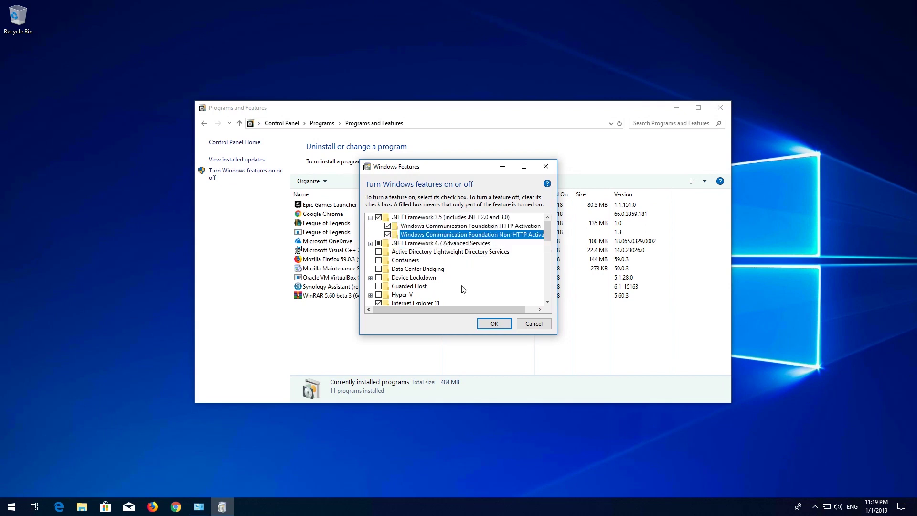
{"action": "left_click", "coordinate": [490, 325]}
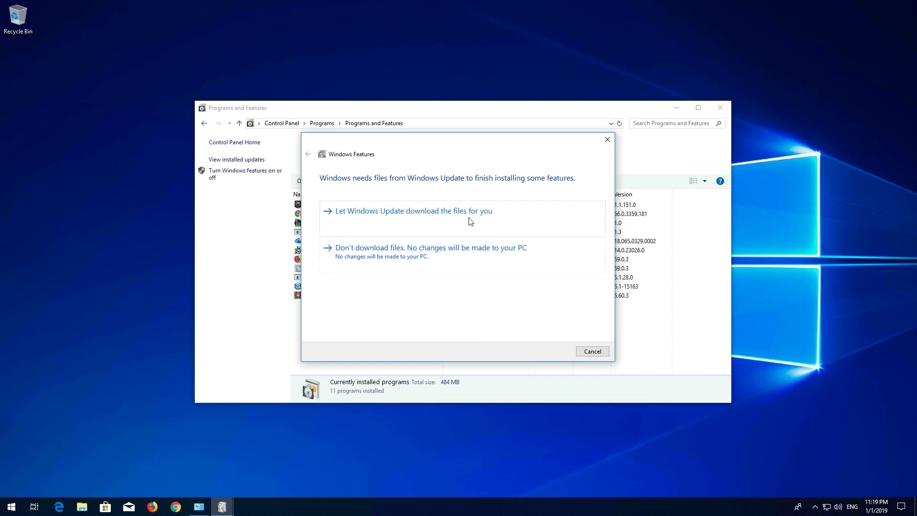
{"action": "left_click", "coordinate": [428, 226]}
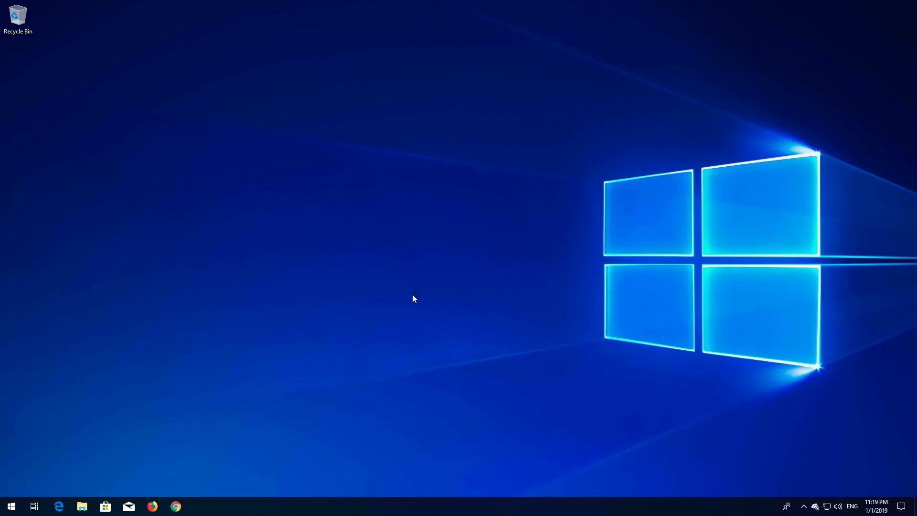
- Search the Start menu for Notepad
{"action": "left_click", "coordinate": [12, 507]}
{"action": "type", "text": "note"}
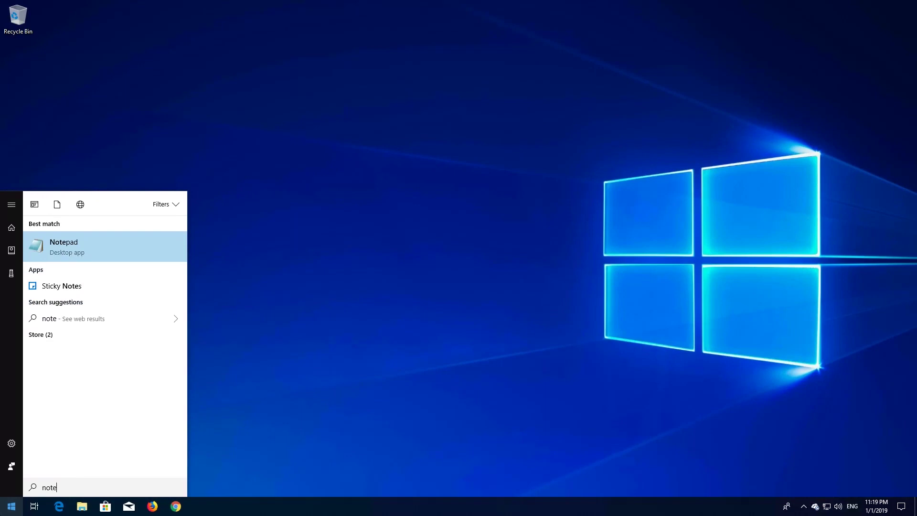
- Paste the .NET Framework 3.5 offline installer script into a new Notepad document
{"action": "key", "text": "Return"}
{"action": "right_click", "coordinate": [199, 139]}
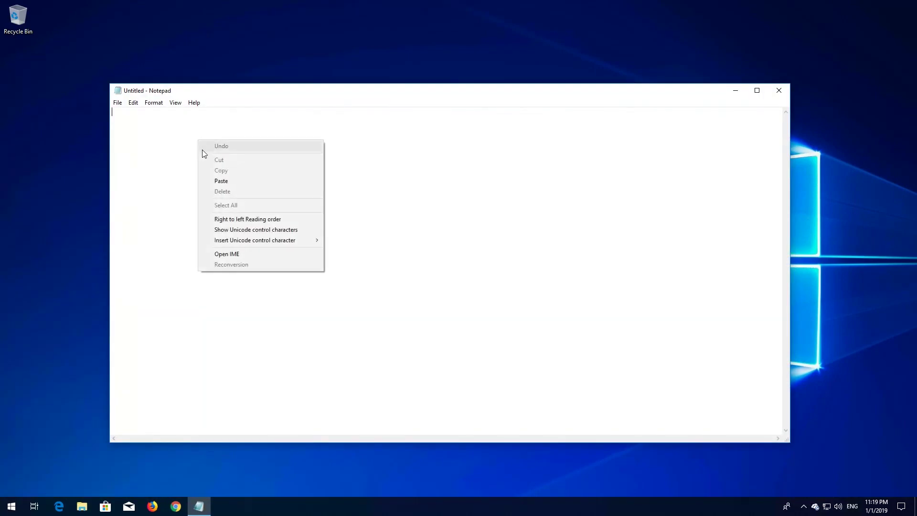
{"action": "left_click", "coordinate": [273, 181]}
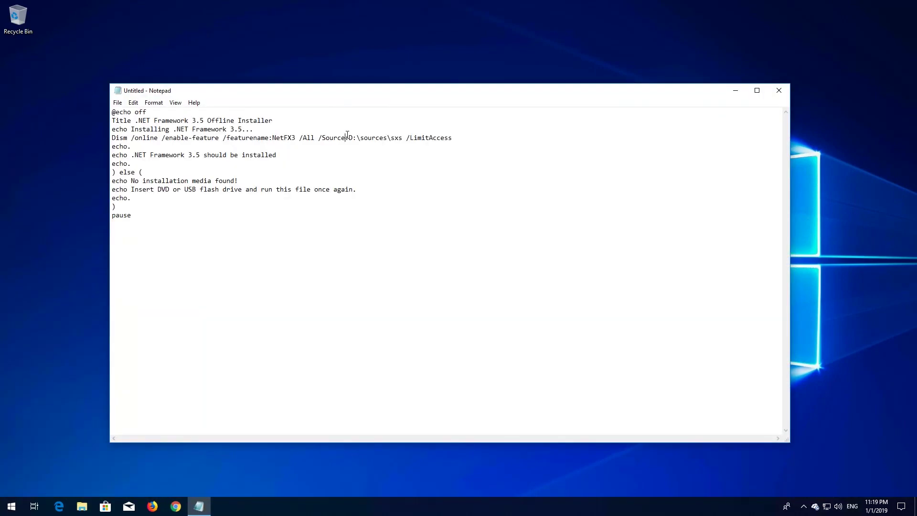
{"action": "left_click_drag", "start_coordinate": [344, 137], "coordinate": [352, 136]}
{"action": "left_click", "coordinate": [350, 137]}
- Check the install disc's drive letter in File Explorer for the /Source path
{"action": "left_click", "coordinate": [82, 507]}
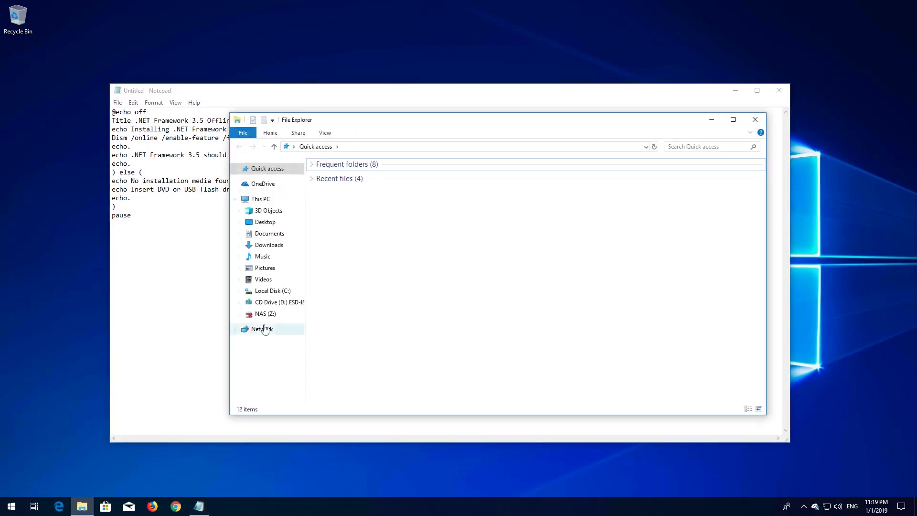
{"action": "mouse_move", "coordinate": [280, 302]}
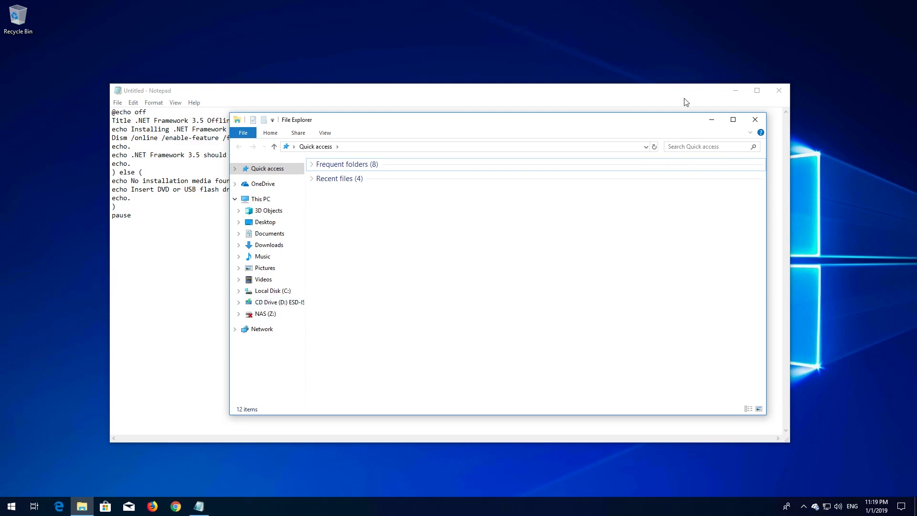
{"action": "left_click", "coordinate": [760, 119]}
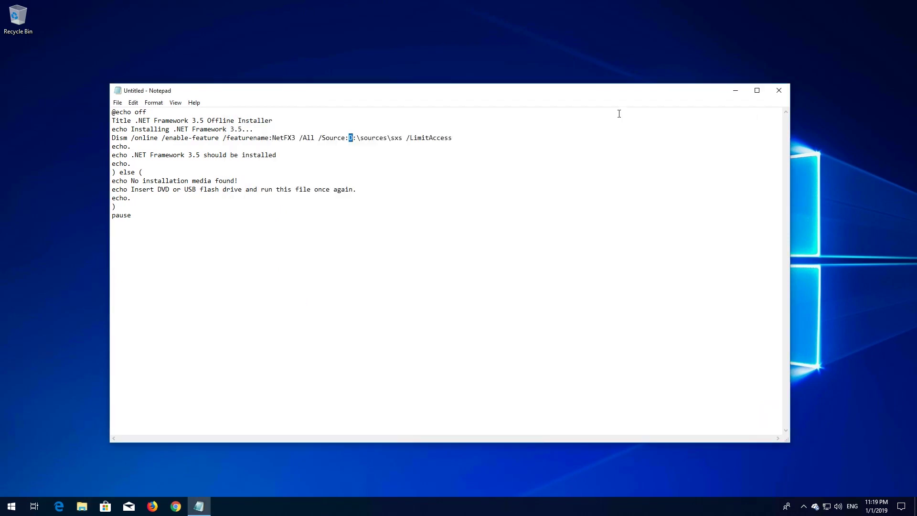
{"action": "left_click", "coordinate": [118, 102]}
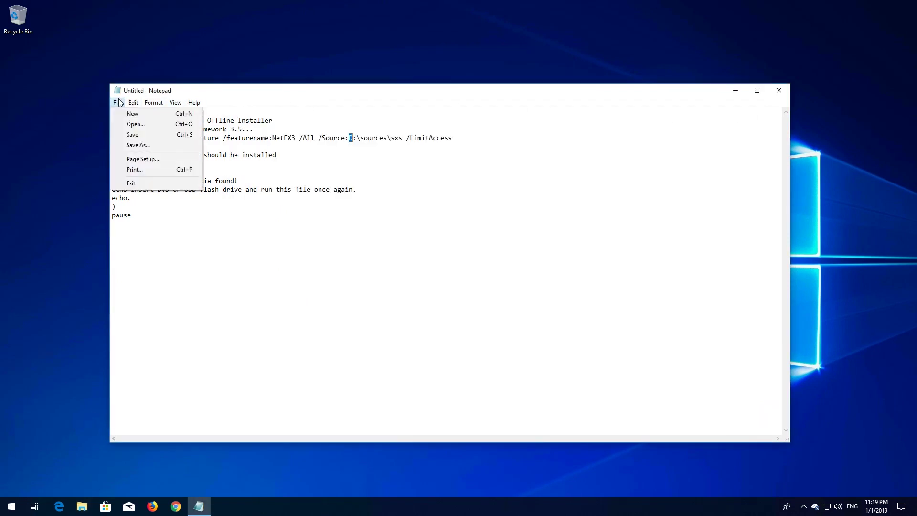
- Save the script to the Desktop as fix.cmd with type All Files, then close Notepad
{"action": "left_click", "coordinate": [154, 146]}
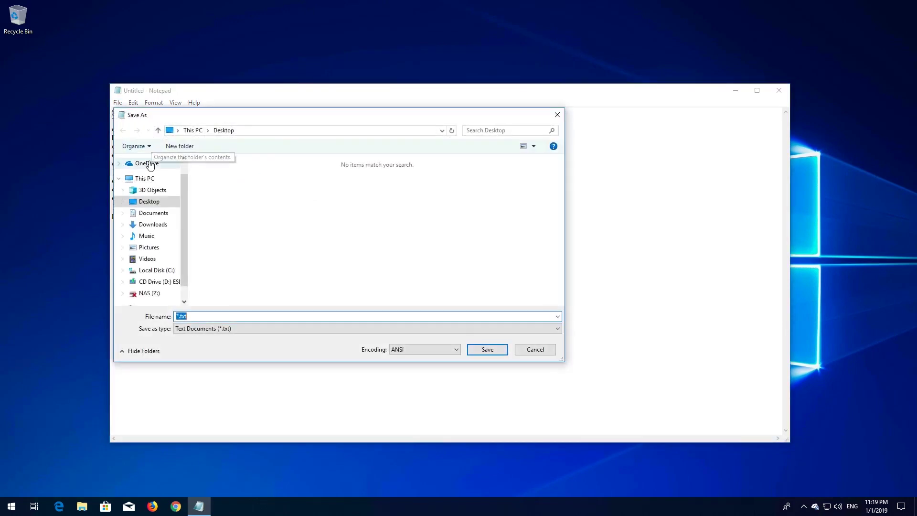
{"action": "mouse_move", "coordinate": [149, 230]}
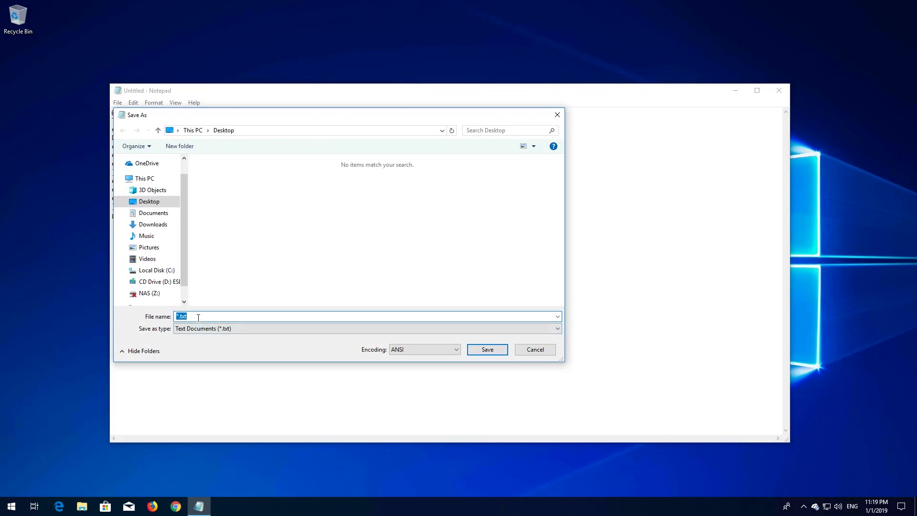
{"action": "type", "text": "fix.cmd"}
{"action": "left_click", "coordinate": [201, 330]}
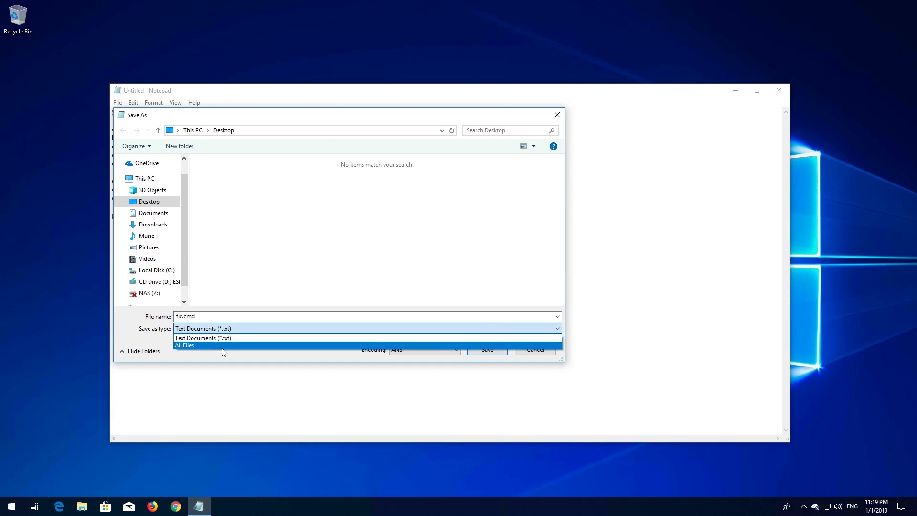
{"action": "left_click", "coordinate": [221, 347]}
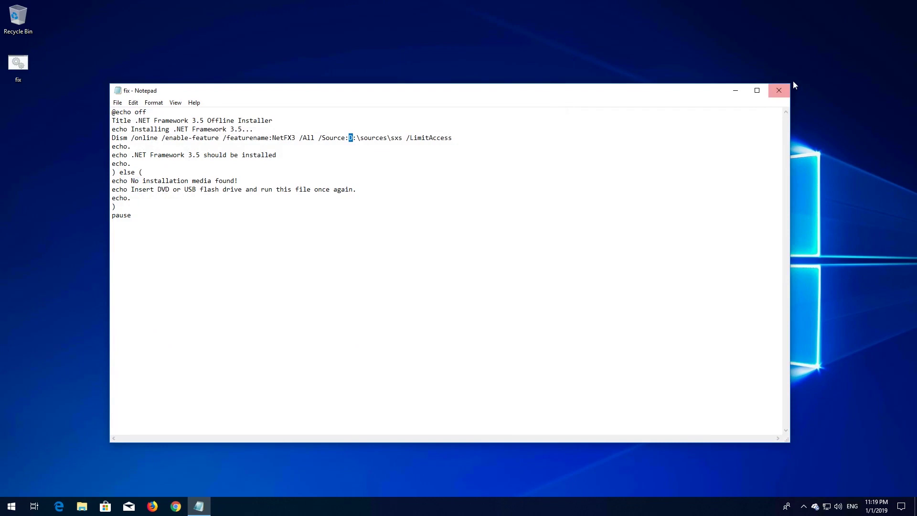
{"action": "left_click", "coordinate": [779, 90]}
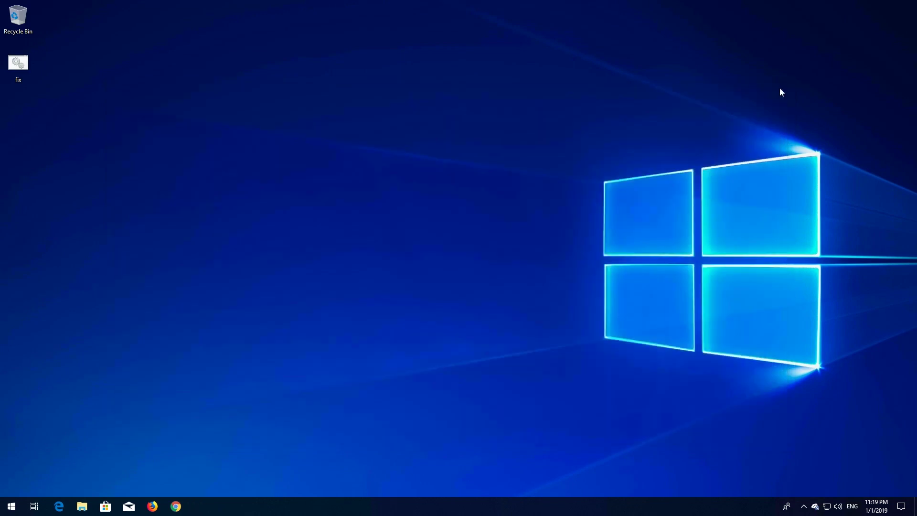
- Run fix.cmd from the desktop as administrator, approving the UAC prompt to start the .NET 3.5 install
{"action": "right_click", "coordinate": [15, 67]}
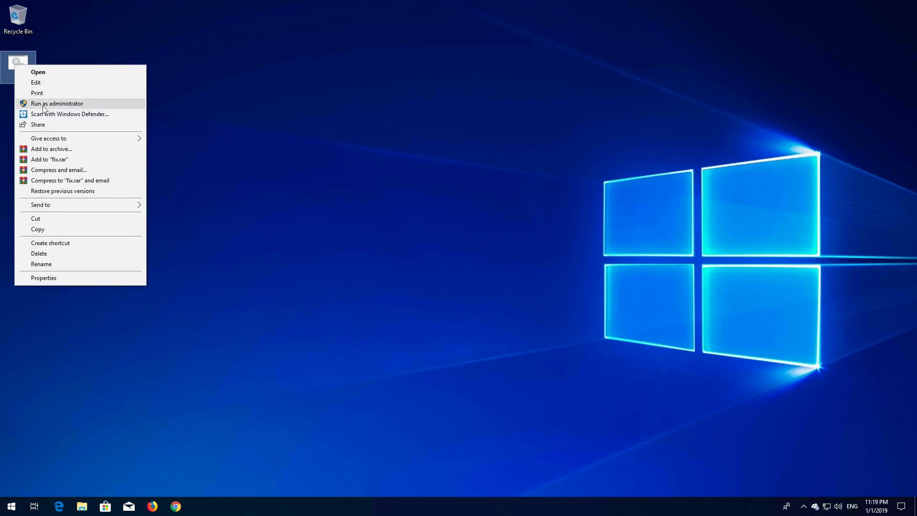
{"action": "left_click", "coordinate": [86, 105]}
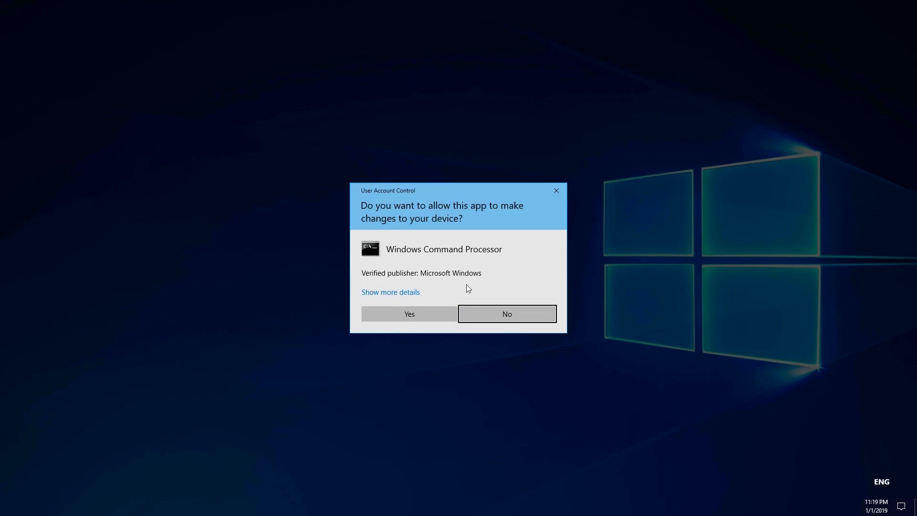
{"action": "left_click", "coordinate": [407, 318]}
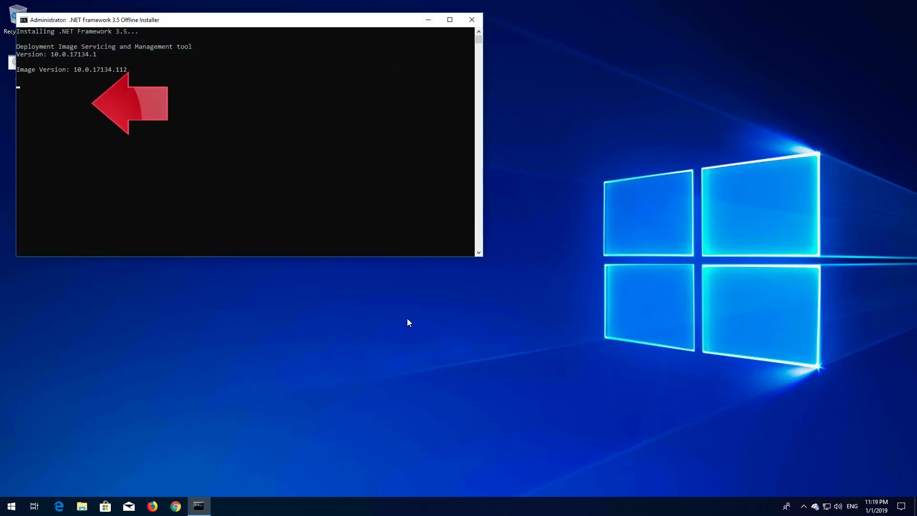